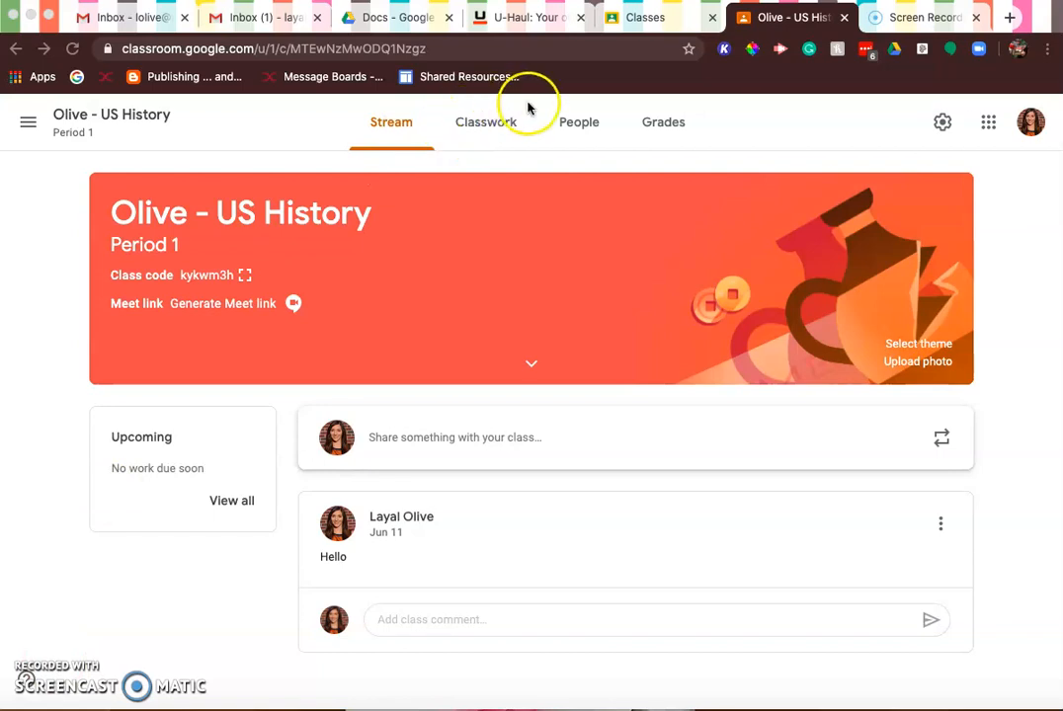
Step: Go to the class's Classwork page, look through the kinds of items that can be created, and start a new assignment
left_click(483, 137)
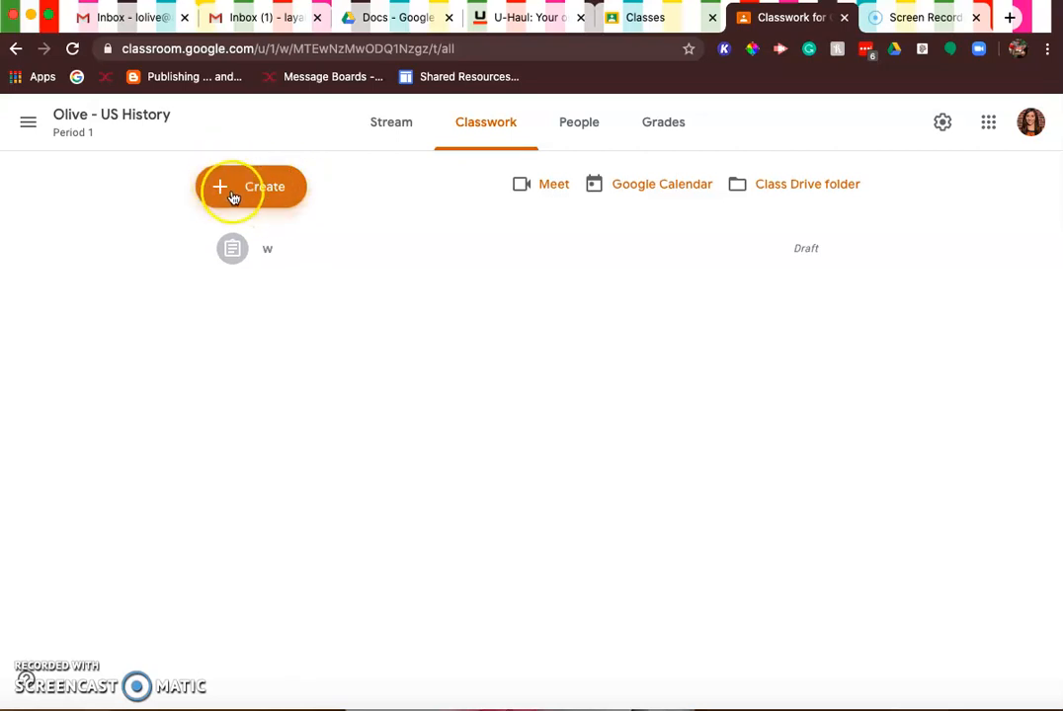
left_click(234, 195)
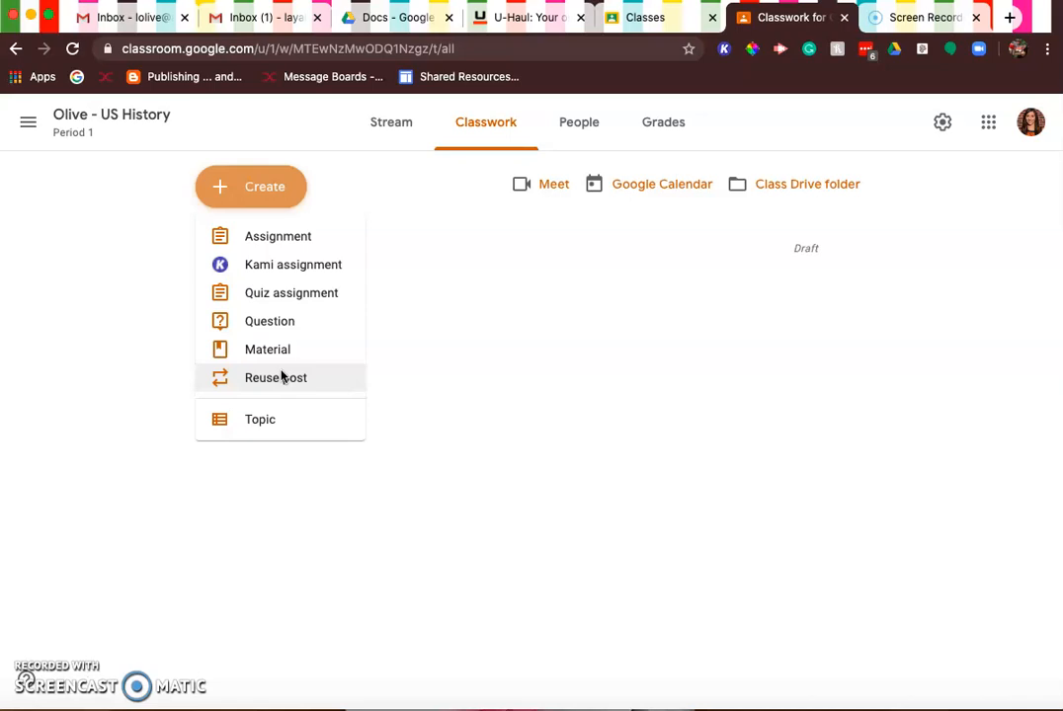
left_click(261, 419)
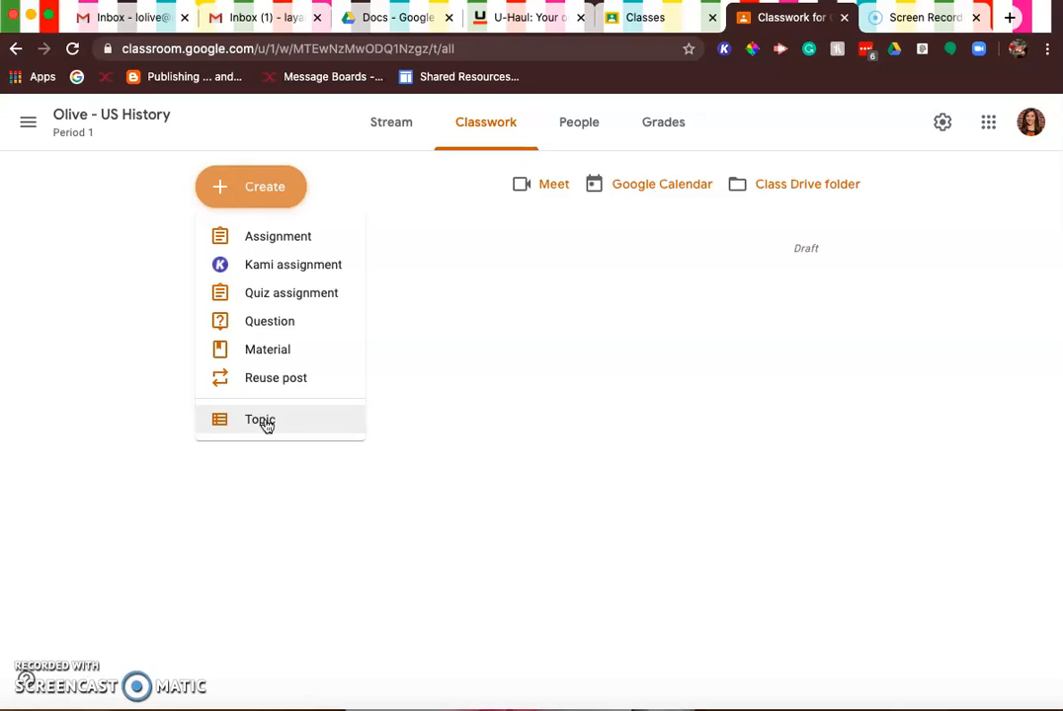
left_click(303, 237)
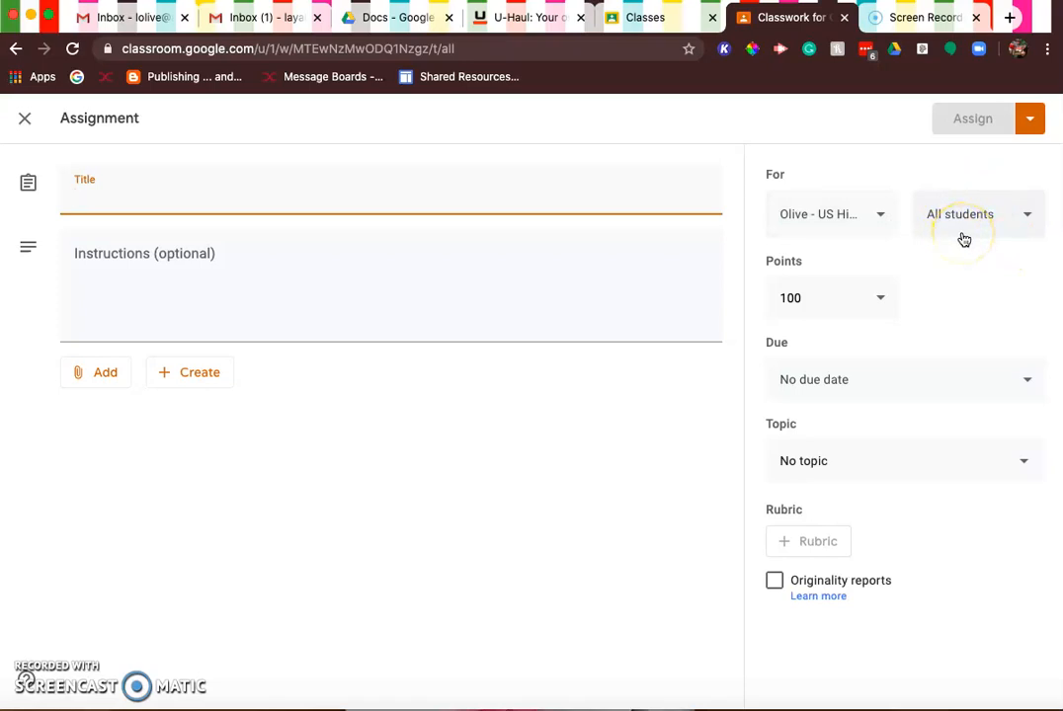
Step: Review the new assignment's points setting and the file types and sources available for creating or adding attachments
left_click(811, 301)
left_click(198, 388)
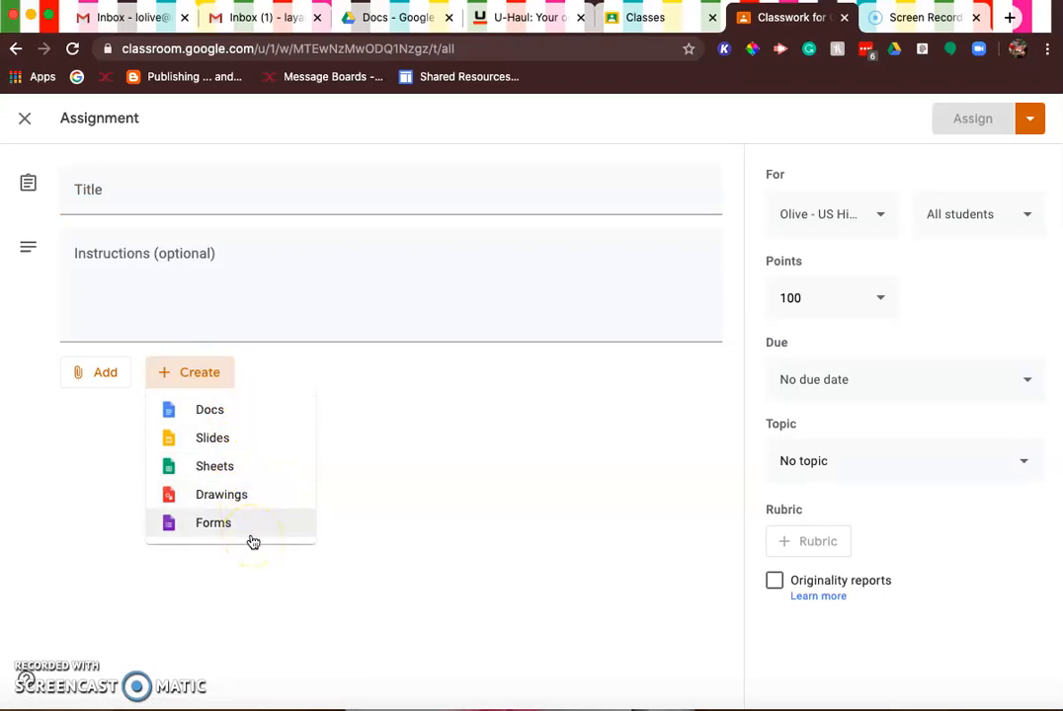
left_click(102, 482)
left_click(105, 387)
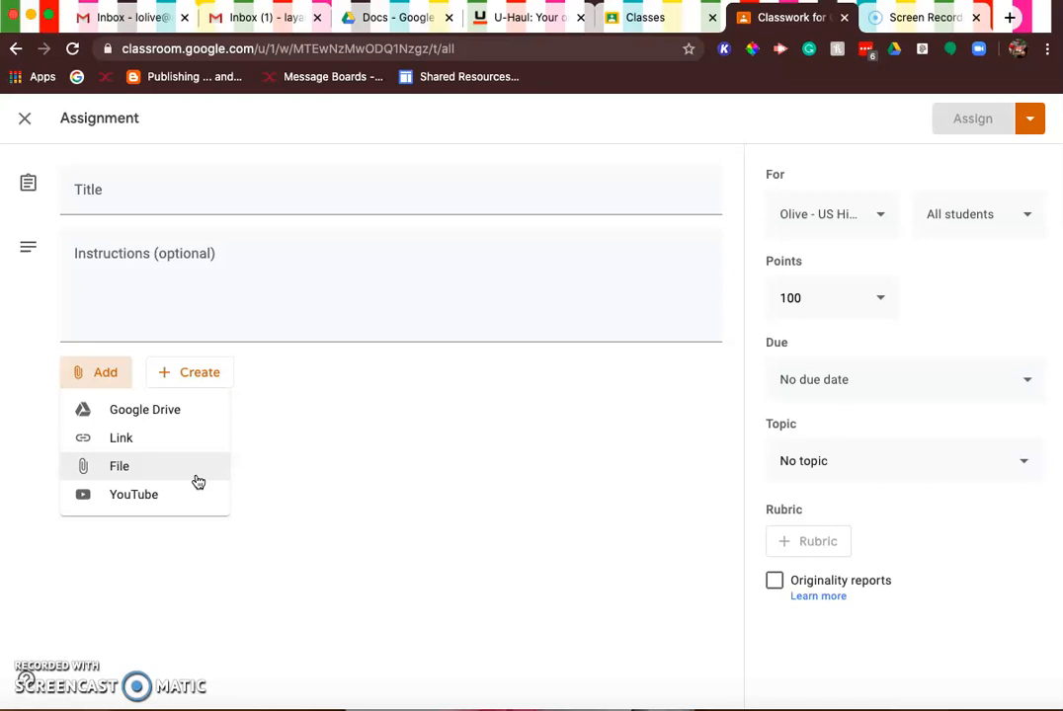
Step: Browse the recent files and My Drive contents offered as Google Drive attachments, and close the picker without adding anything
left_click(190, 422)
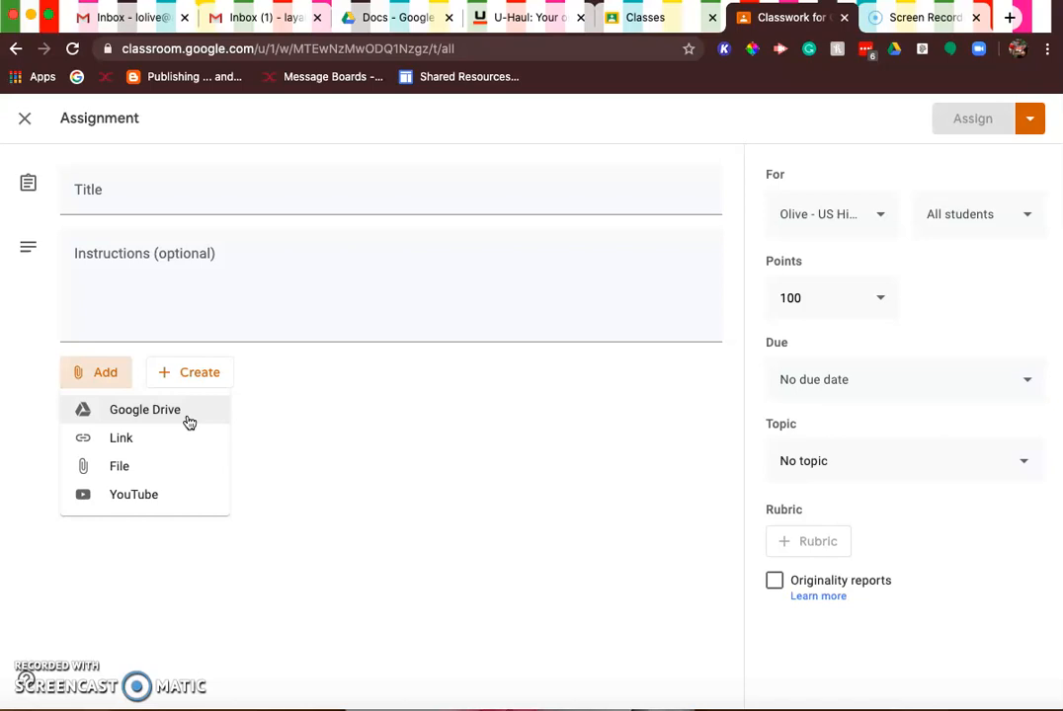
left_click(187, 421)
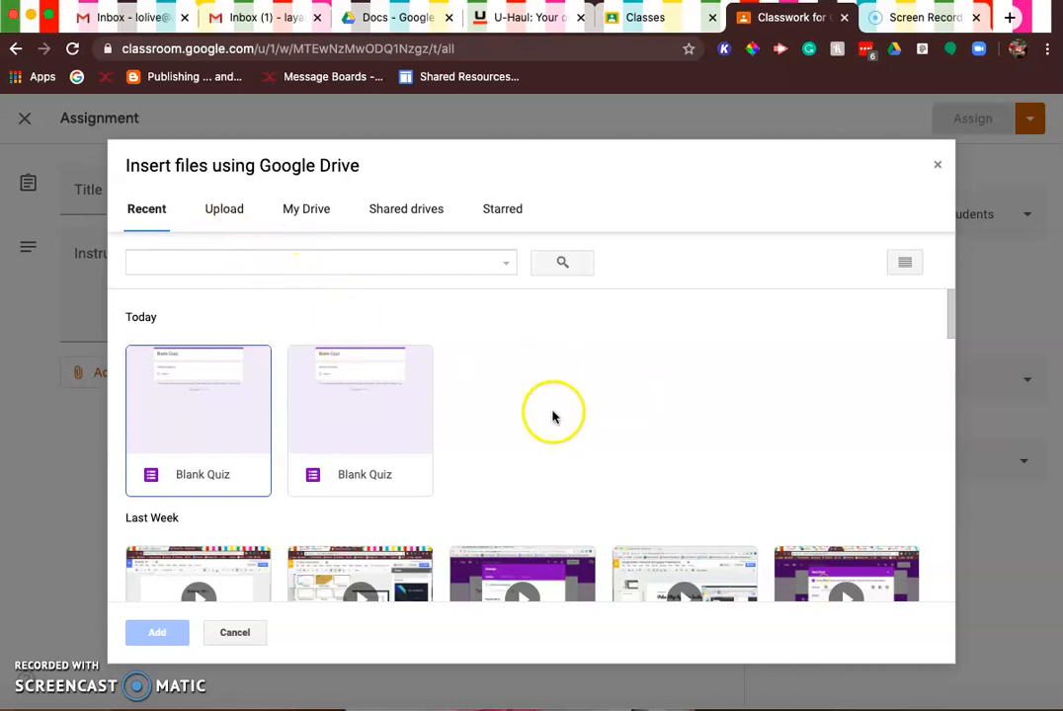
scroll(552, 415, "down", 3)
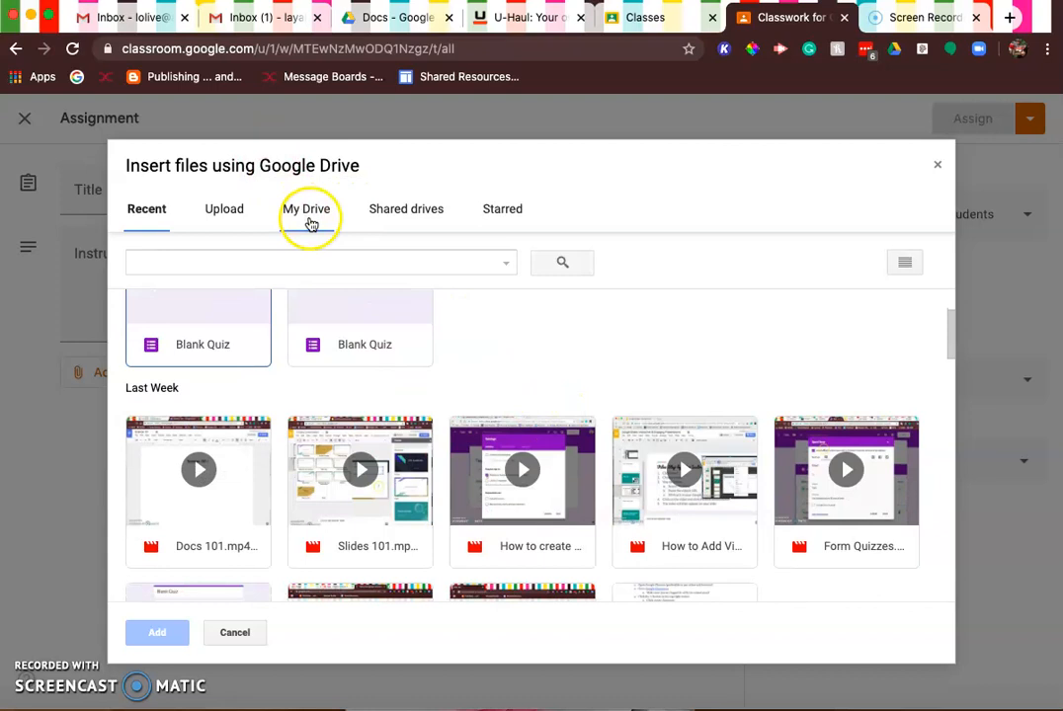
left_click(310, 224)
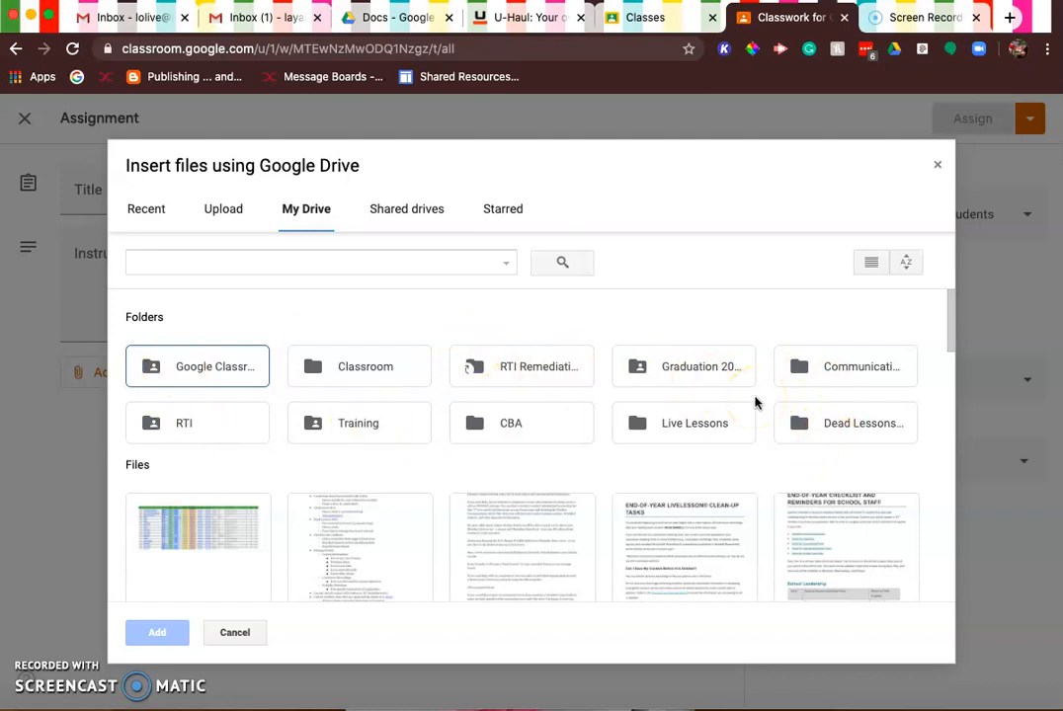
left_click(938, 166)
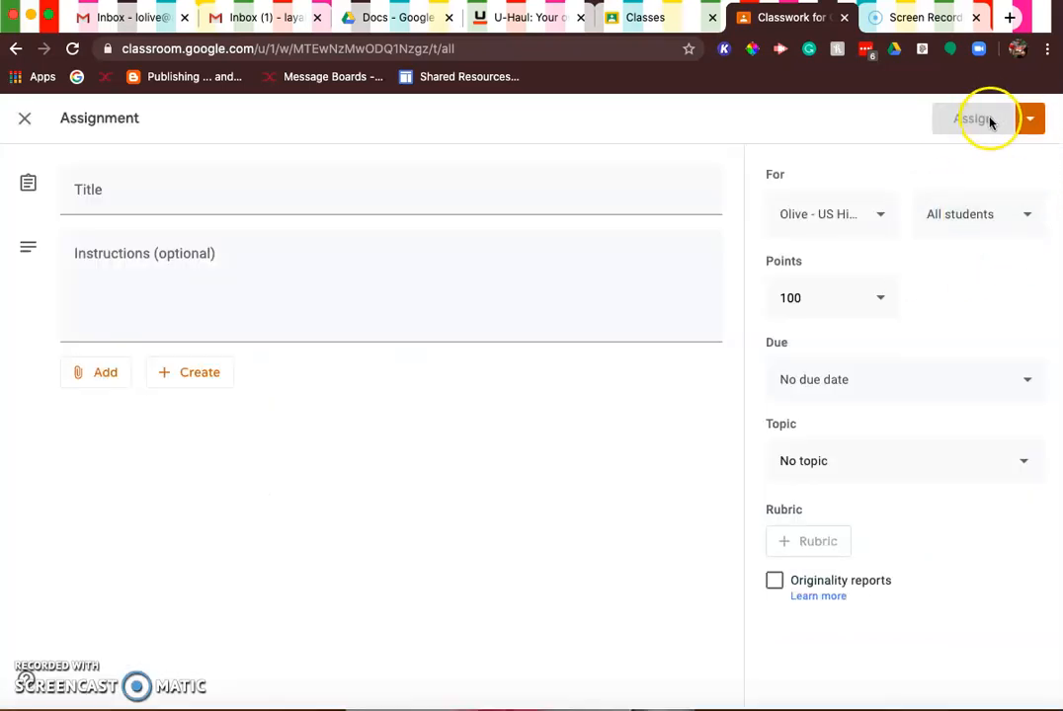
Step: Check the assignment's assign, schedule and draft options, and close the empty assignment
left_click(1031, 120)
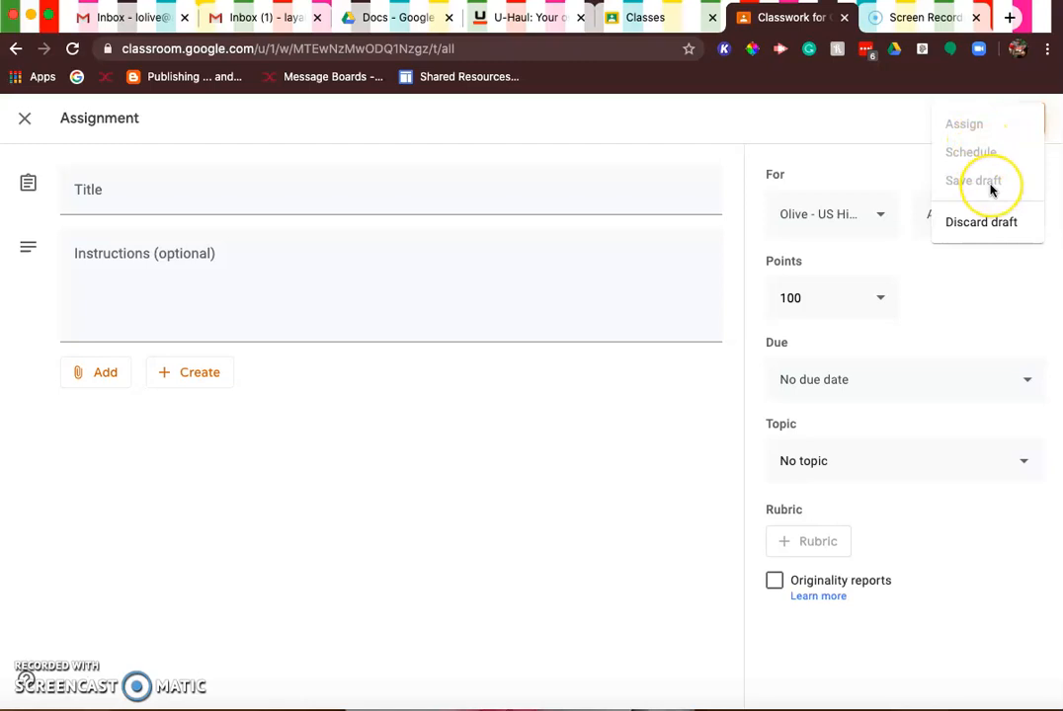
left_click(26, 120)
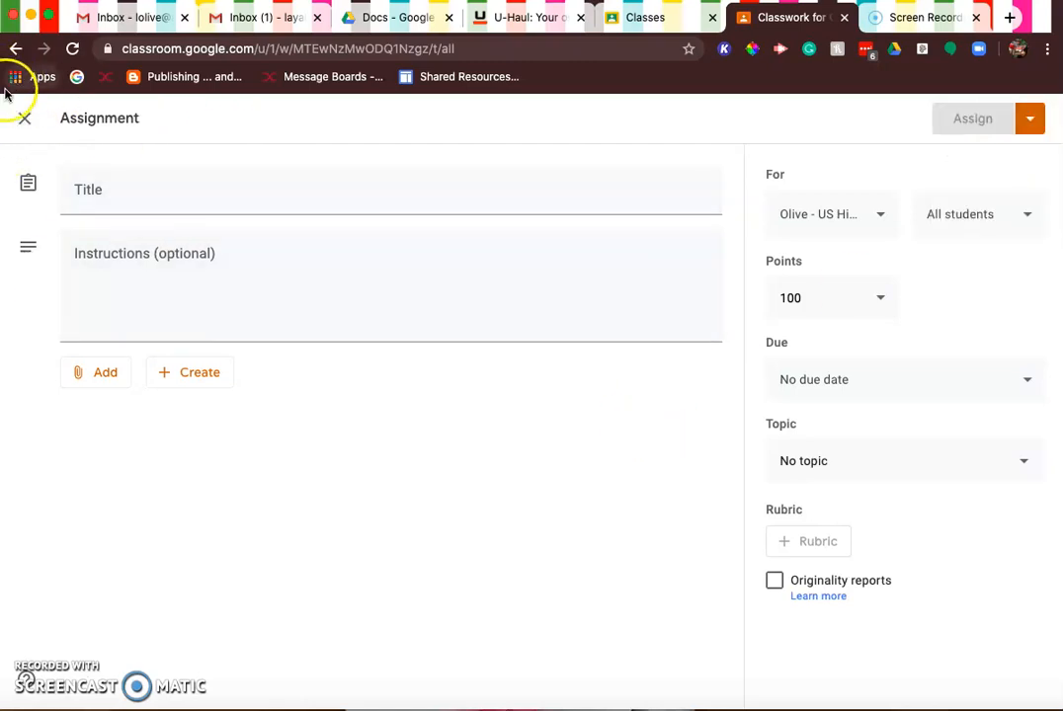
left_click(18, 113)
Step: Start a quiz assignment and create an additional Google Forms attachment for it alongside the Blank Quiz
left_click(262, 198)
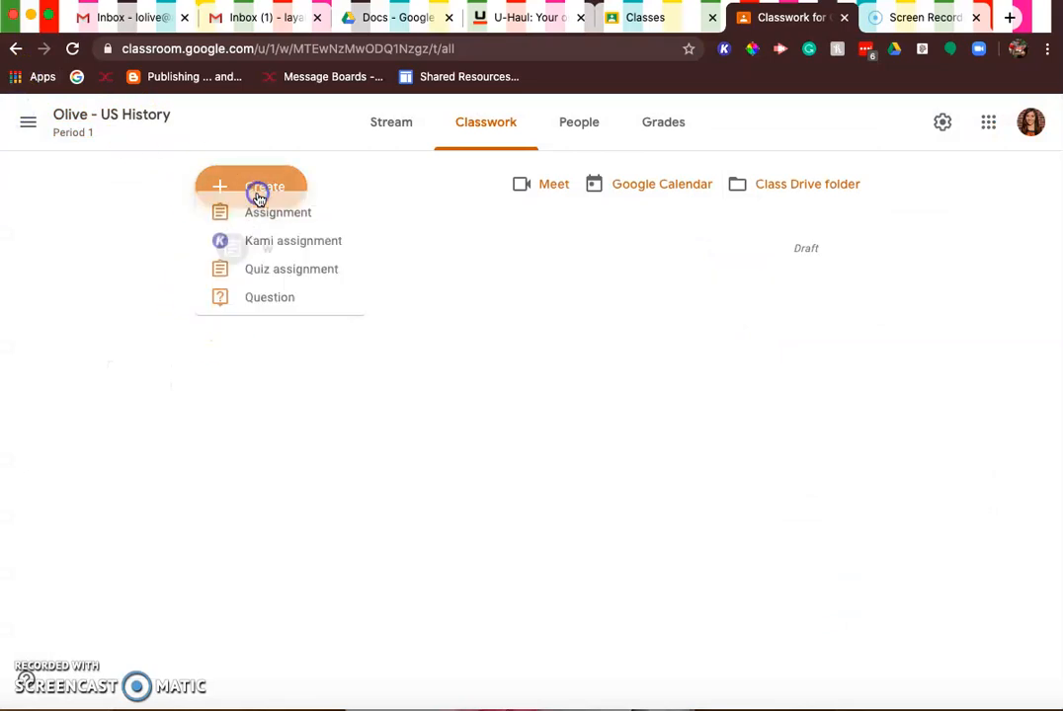
left_click(293, 291)
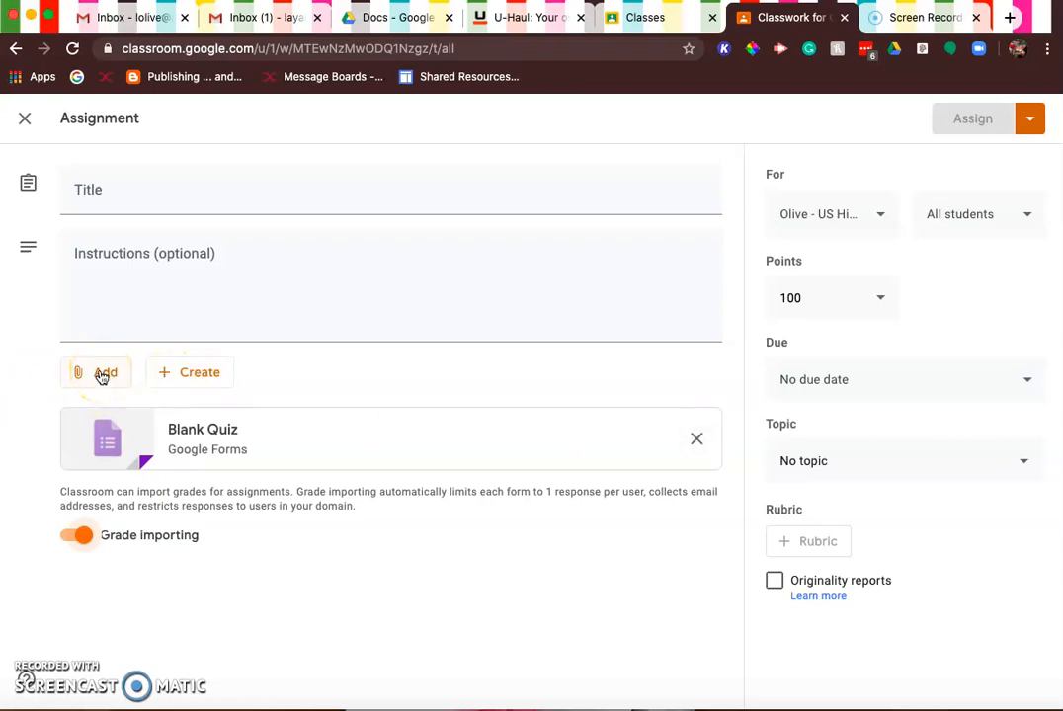
left_click(156, 374)
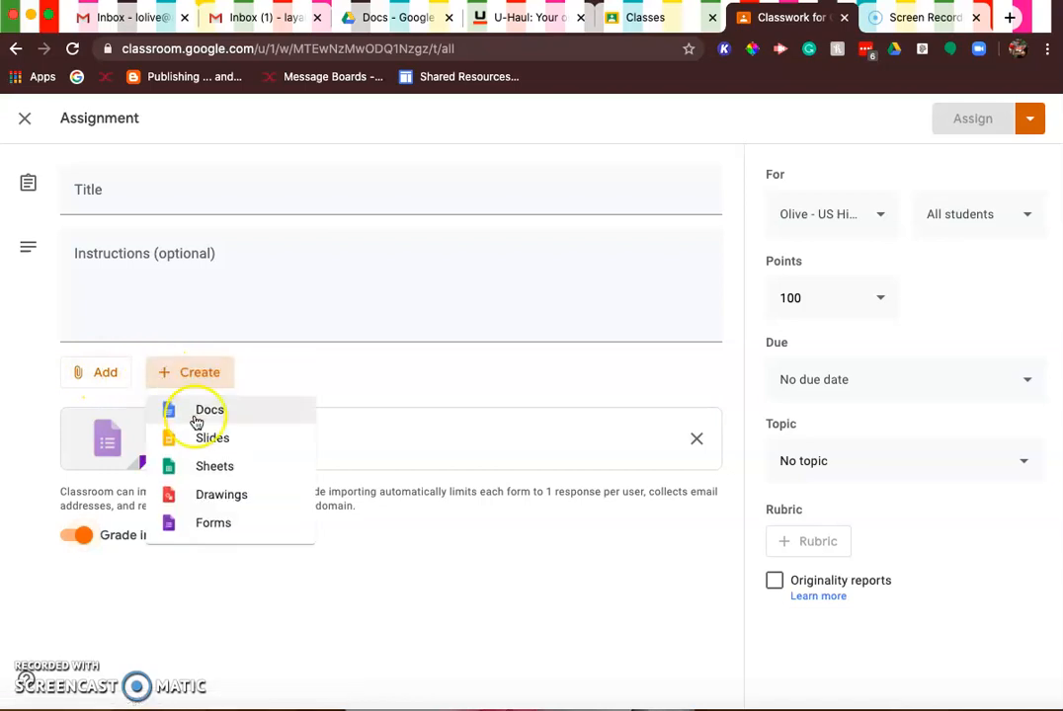
left_click(247, 530)
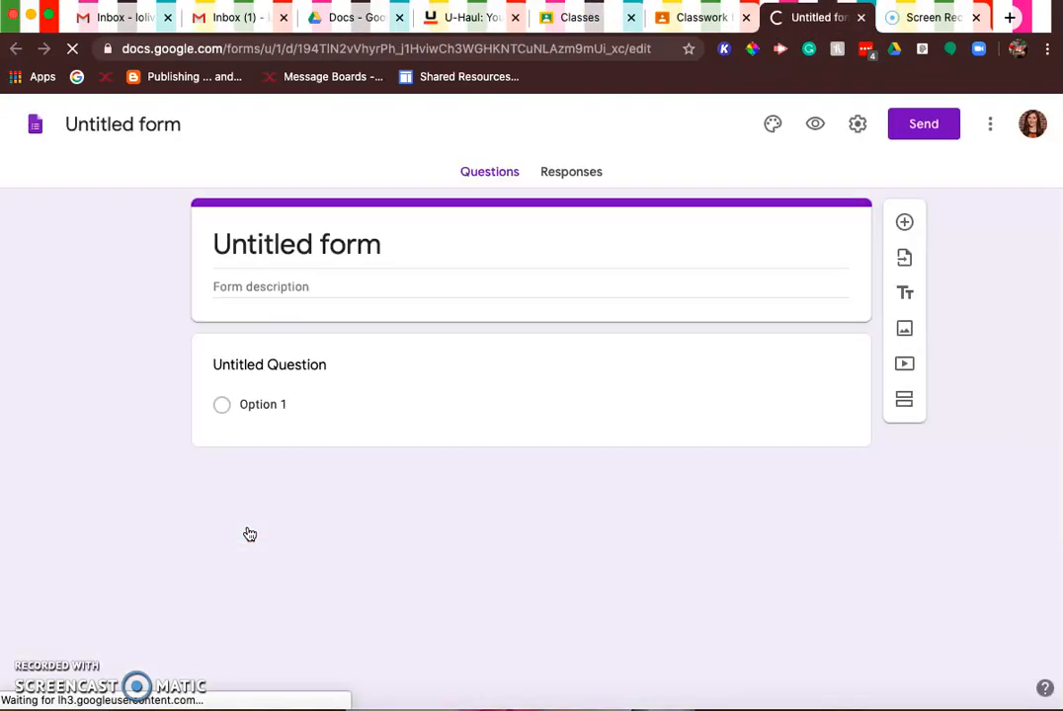
Step: View the new form's first question for editing, and close both the form and the quiz assignment
left_click(336, 365)
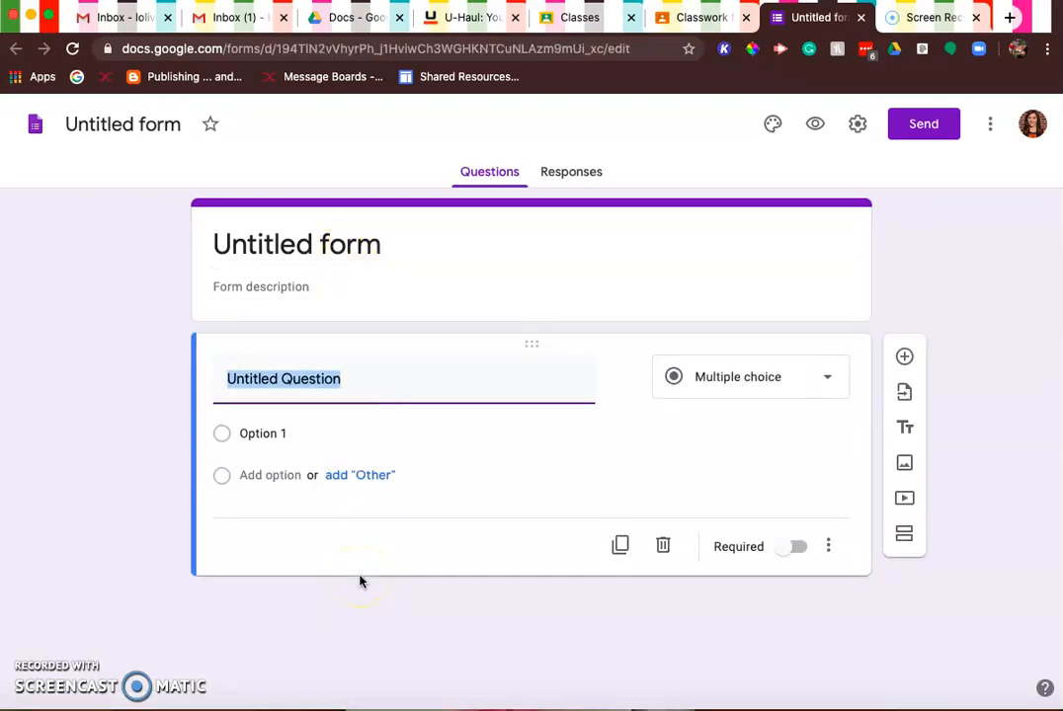
left_click(710, 18)
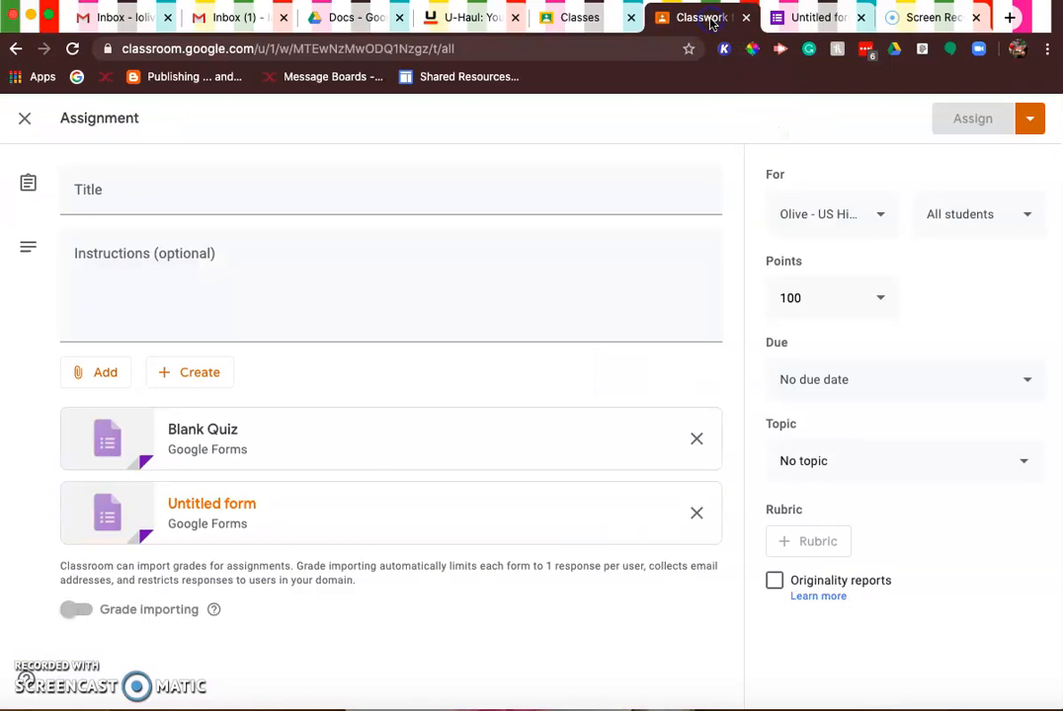
left_click(861, 16)
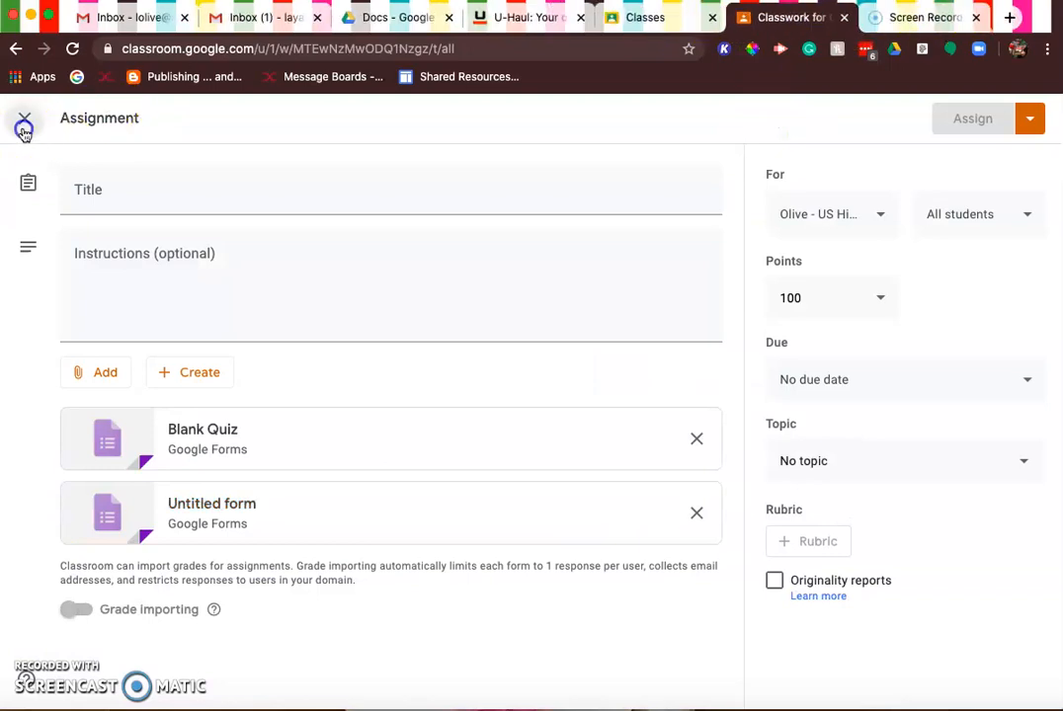
left_click(24, 124)
Step: Open a new question, review its short answer and multiple choice types, and close it without asking it
left_click(220, 187)
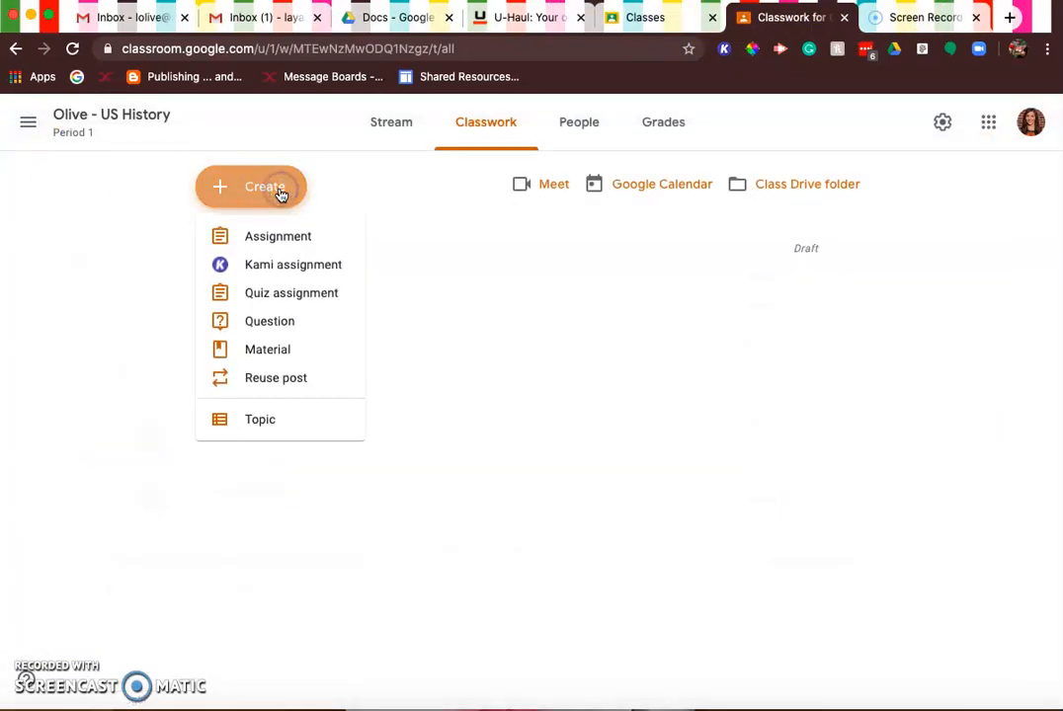
left_click(256, 320)
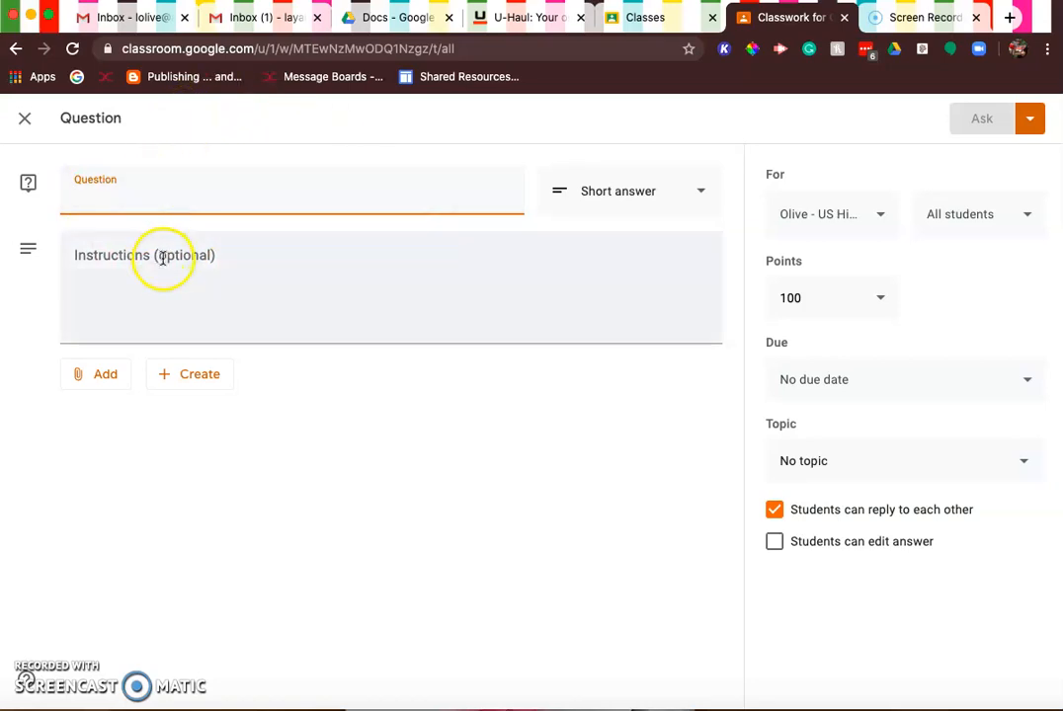
left_click(702, 201)
left_click(675, 245)
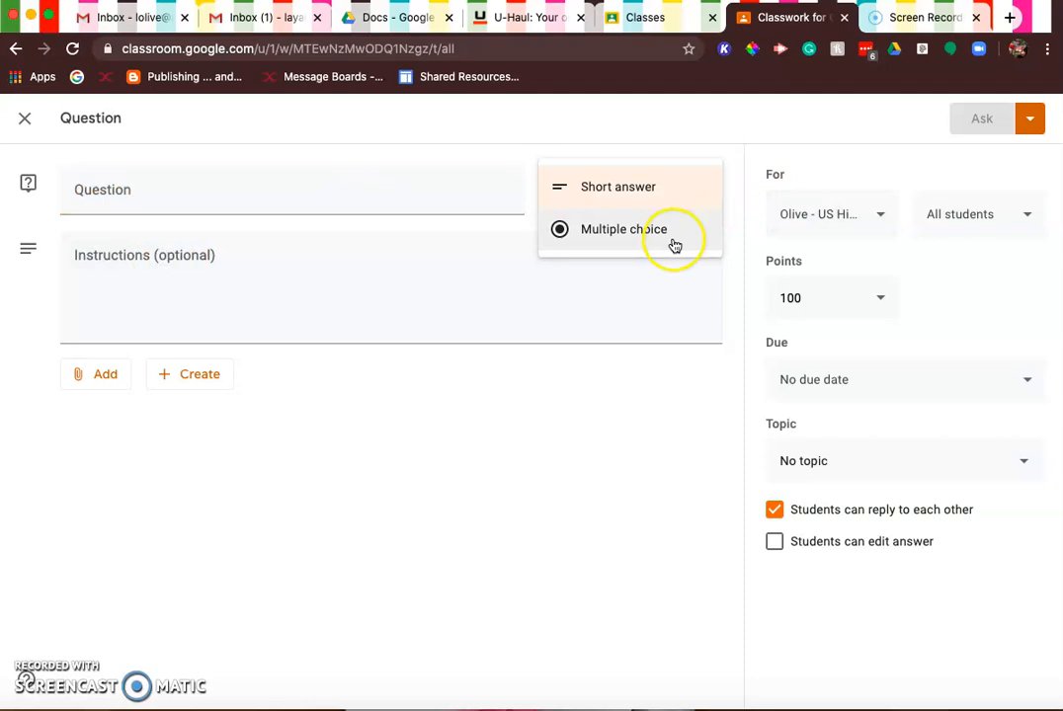
left_click(637, 408)
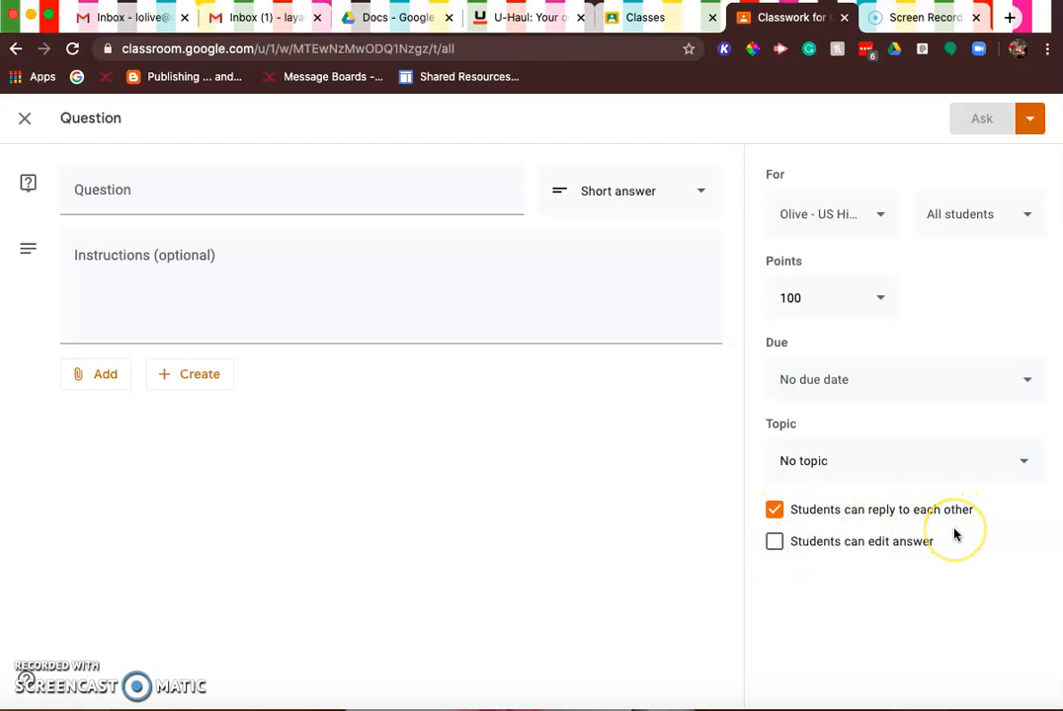
left_click(26, 121)
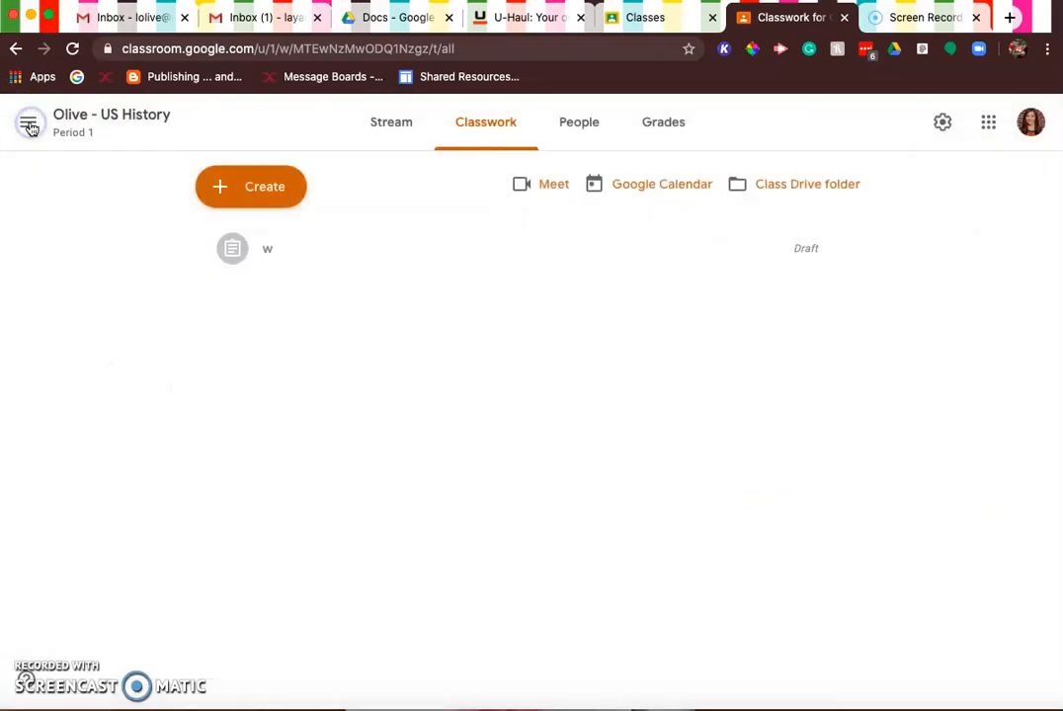
Step: Open a new material post to review its fields, and close it without posting
left_click(240, 179)
left_click(283, 349)
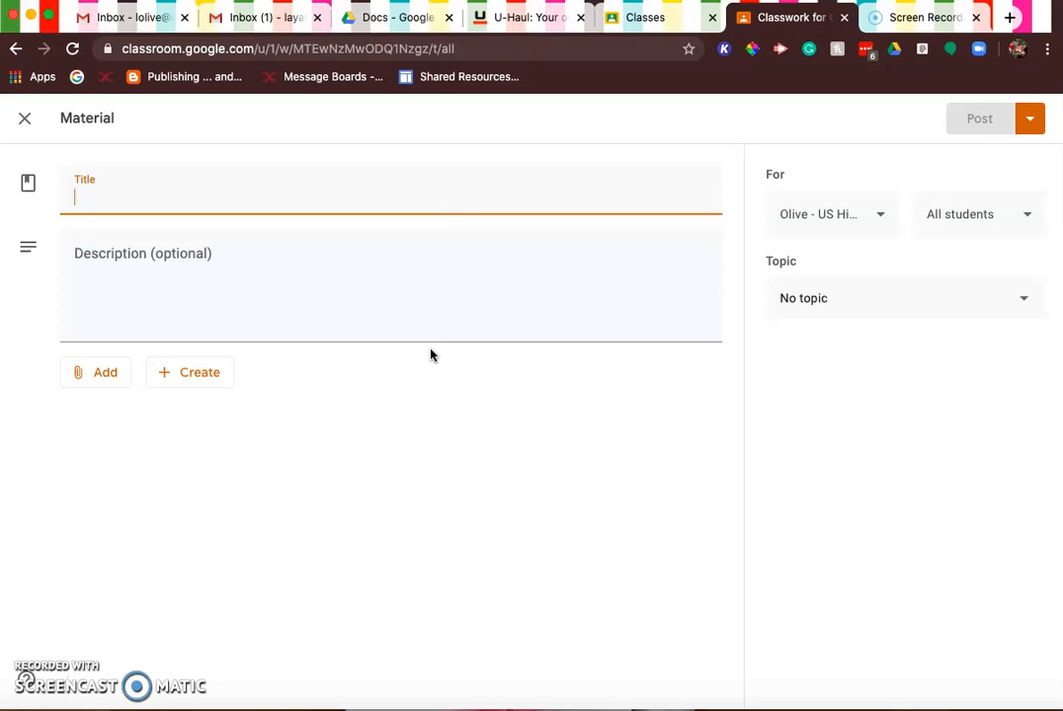
left_click(29, 123)
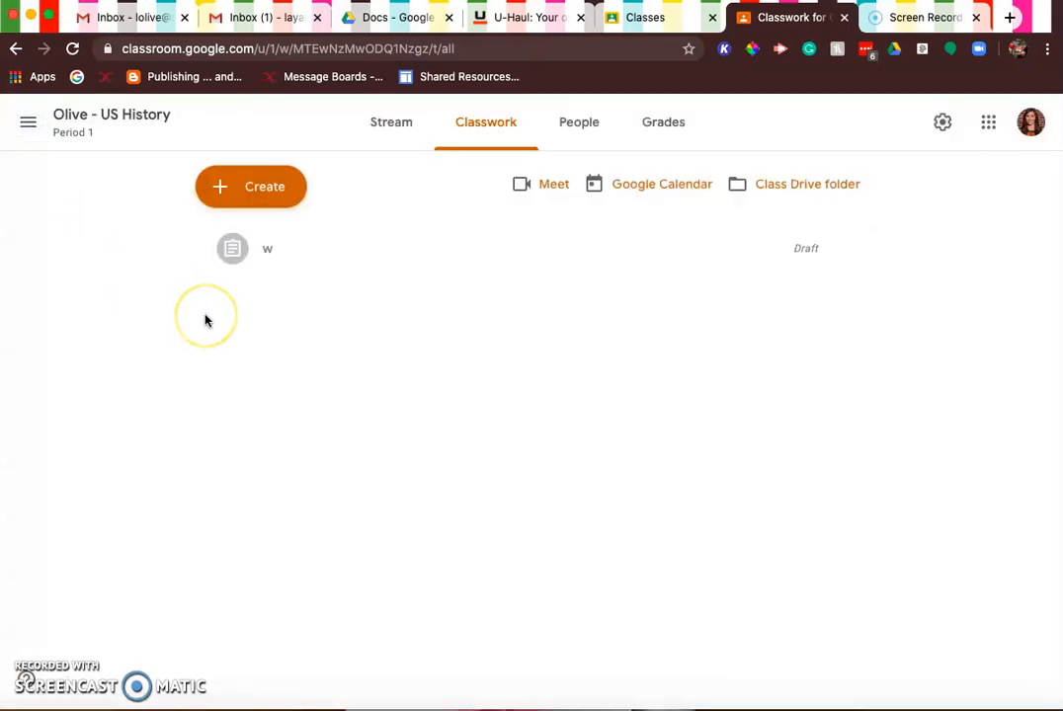